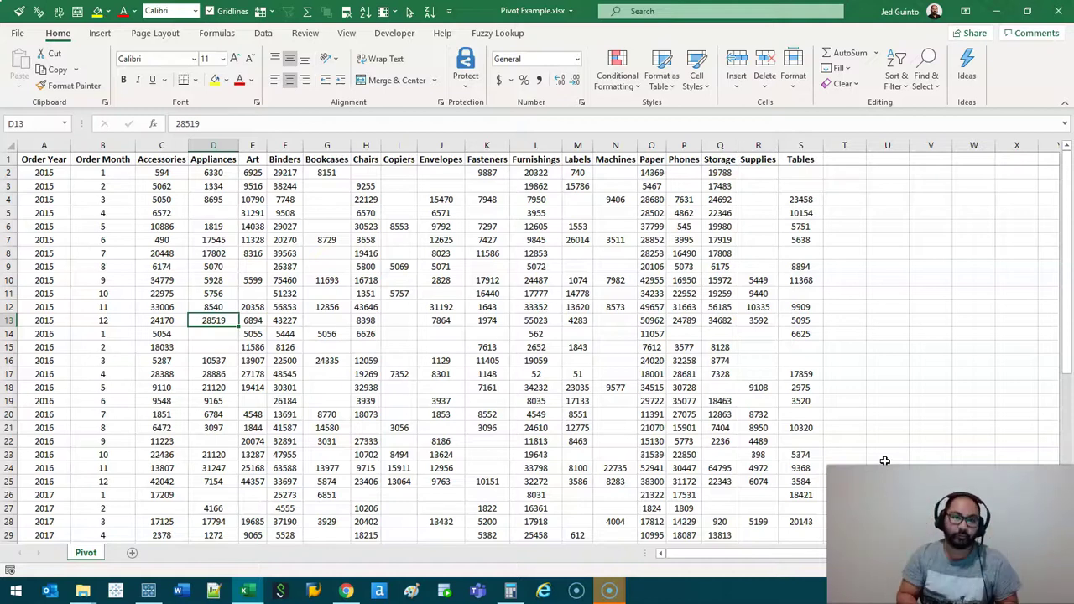
Step: Point out the 2015 month 11 Fasteners sales value and an empty 2016 Fasteners cell
{"action": "left_click", "coordinate": [486, 307]}
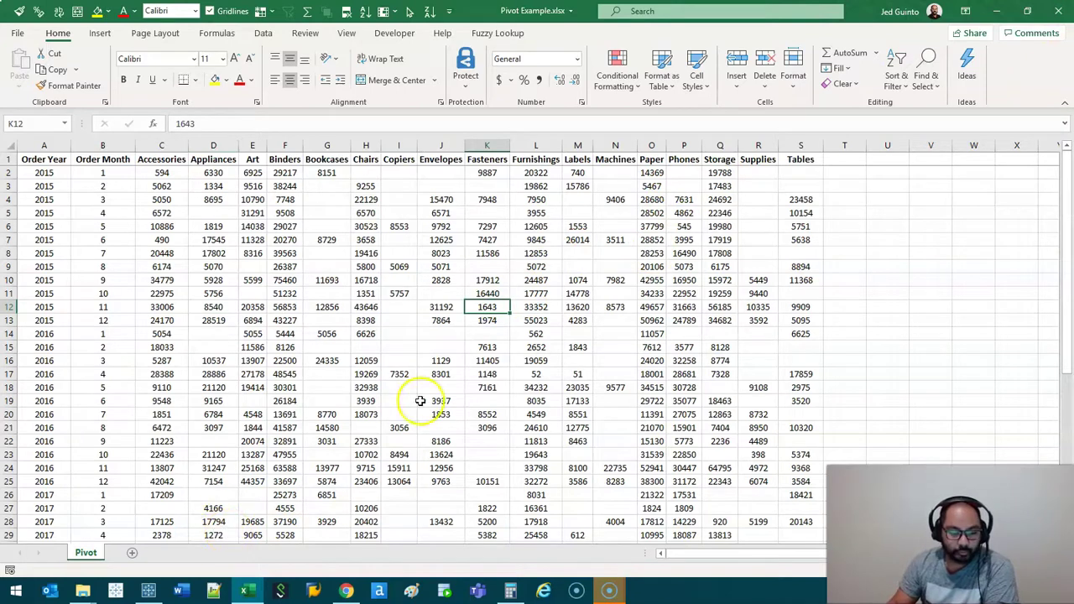
{"action": "left_click", "coordinate": [480, 333]}
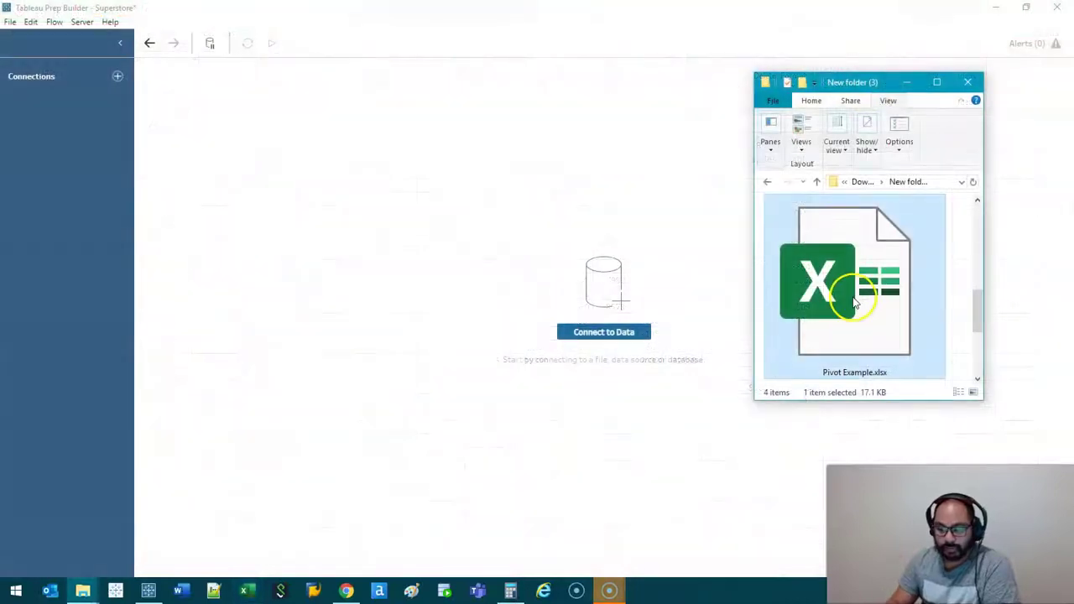
Step: Connect to Pivot Example.xlsx and add a Clean 1 step after the Pivot input
{"action": "left_click_drag", "start_coordinate": [854, 304], "coordinate": [118, 188]}
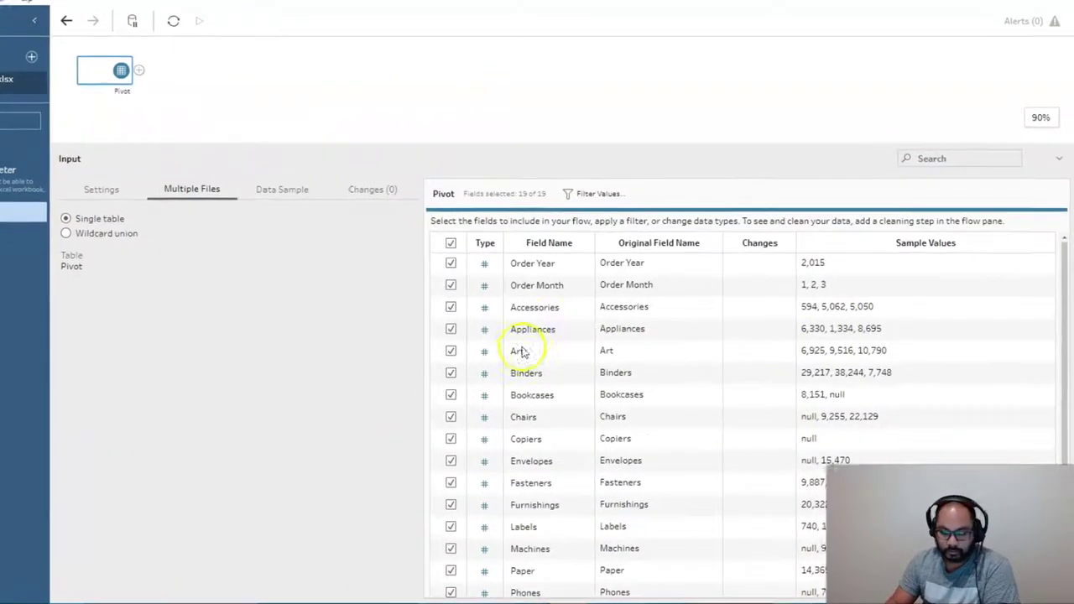
{"action": "left_click", "coordinate": [138, 69]}
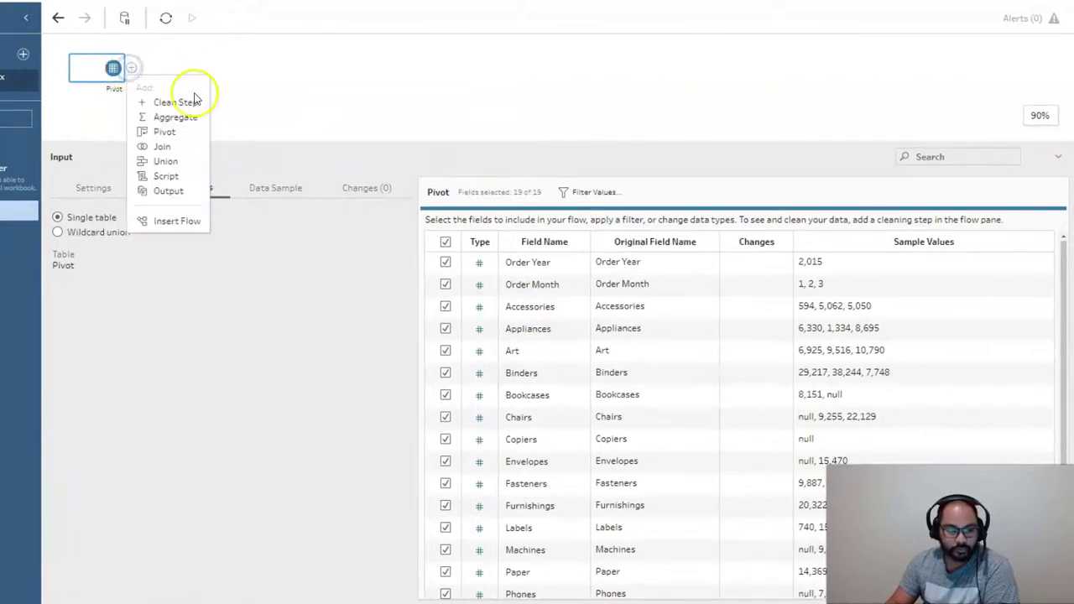
{"action": "left_click", "coordinate": [190, 102]}
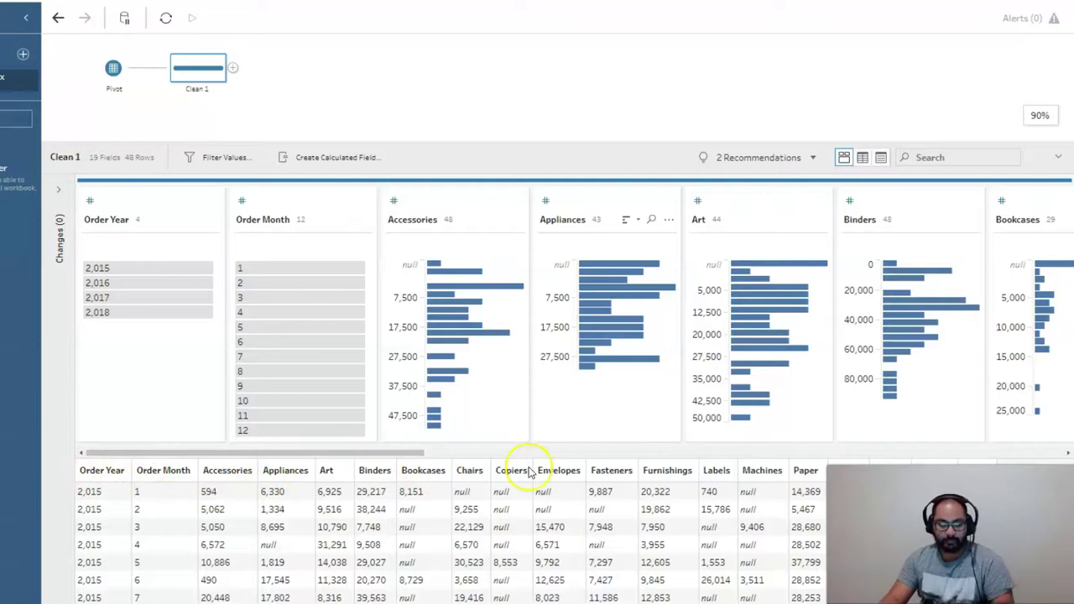
{"action": "mouse_move", "coordinate": [1037, 453]}
{"action": "left_mouse_down"}
{"action": "mouse_move", "coordinate": [783, 430]}
{"action": "mouse_move", "coordinate": [259, 446]}
{"action": "mouse_move", "coordinate": [192, 470]}
{"action": "mouse_move", "coordinate": [331, 498]}
{"action": "mouse_move", "coordinate": [747, 497]}
{"action": "mouse_move", "coordinate": [1021, 449]}
{"action": "mouse_move", "coordinate": [872, 460]}
{"action": "left_mouse_up"}
{"action": "mouse_move", "coordinate": [192, 451]}
{"action": "left_mouse_down"}
{"action": "mouse_move", "coordinate": [122, 449]}
{"action": "mouse_move", "coordinate": [61, 462]}
{"action": "mouse_move", "coordinate": [175, 488]}
{"action": "mouse_move", "coordinate": [153, 451]}
{"action": "left_mouse_up"}
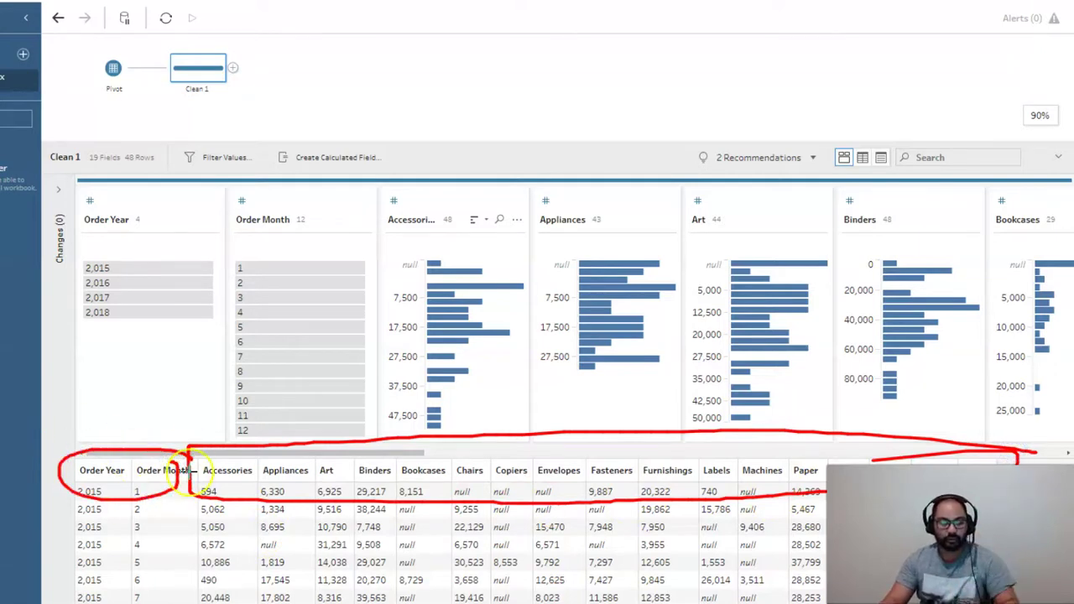
{"action": "key", "text": "Escape"}
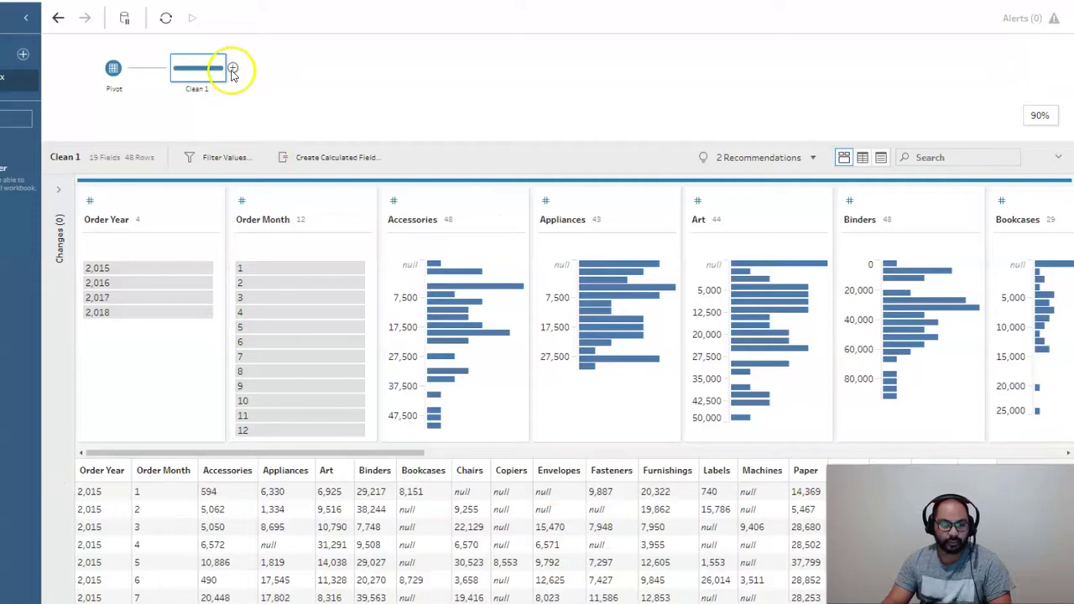
Step: Add a Pivot step and pivot Accessories through Tables, excluding Order Month and Order Year, into rows
{"action": "left_click", "coordinate": [233, 68]}
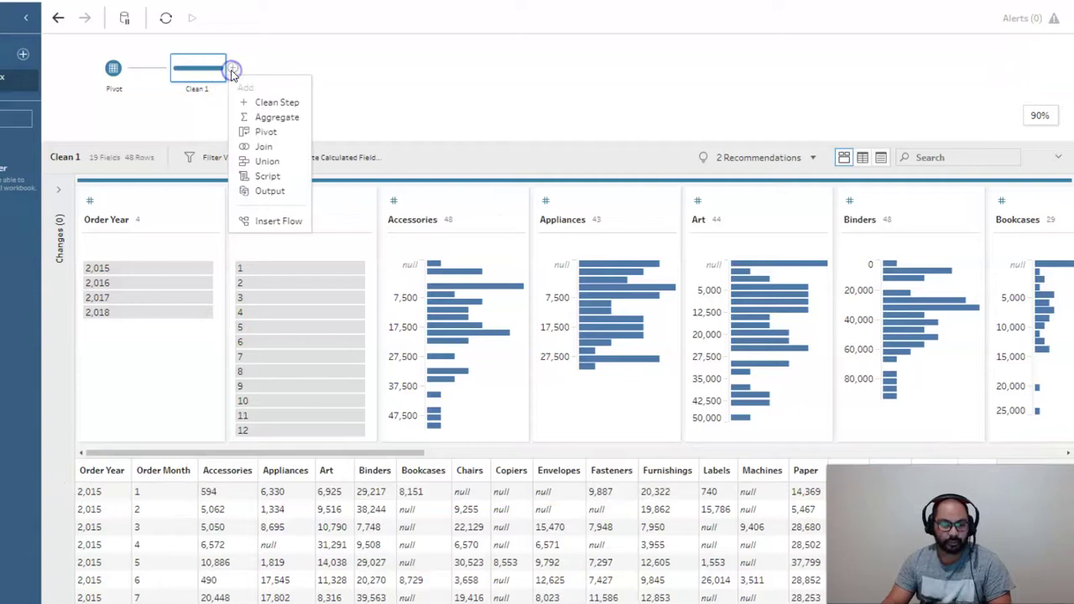
{"action": "left_click", "coordinate": [268, 132]}
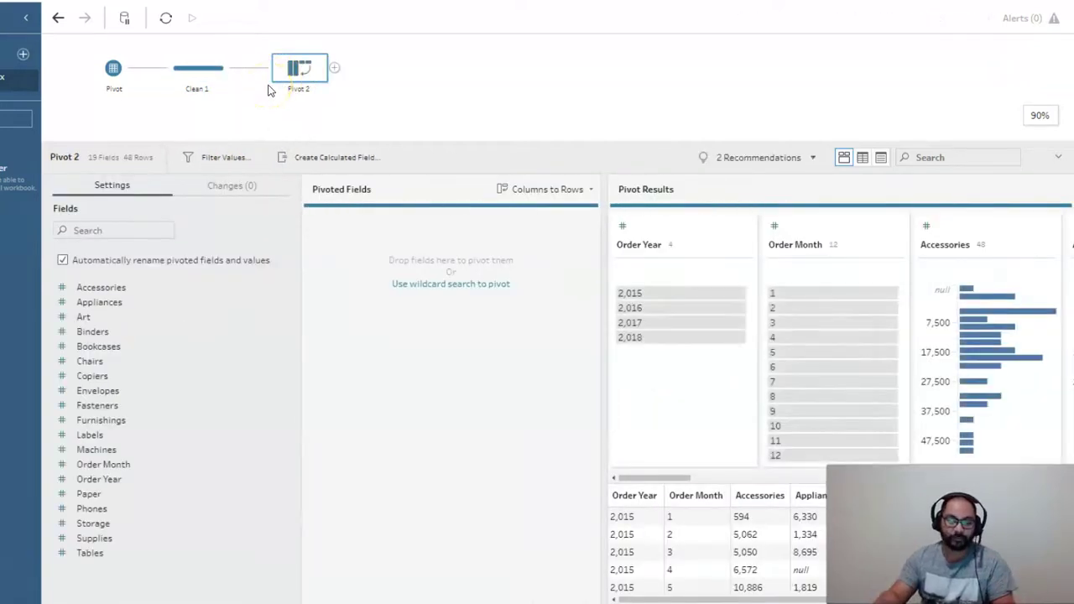
{"action": "left_click", "coordinate": [115, 293]}
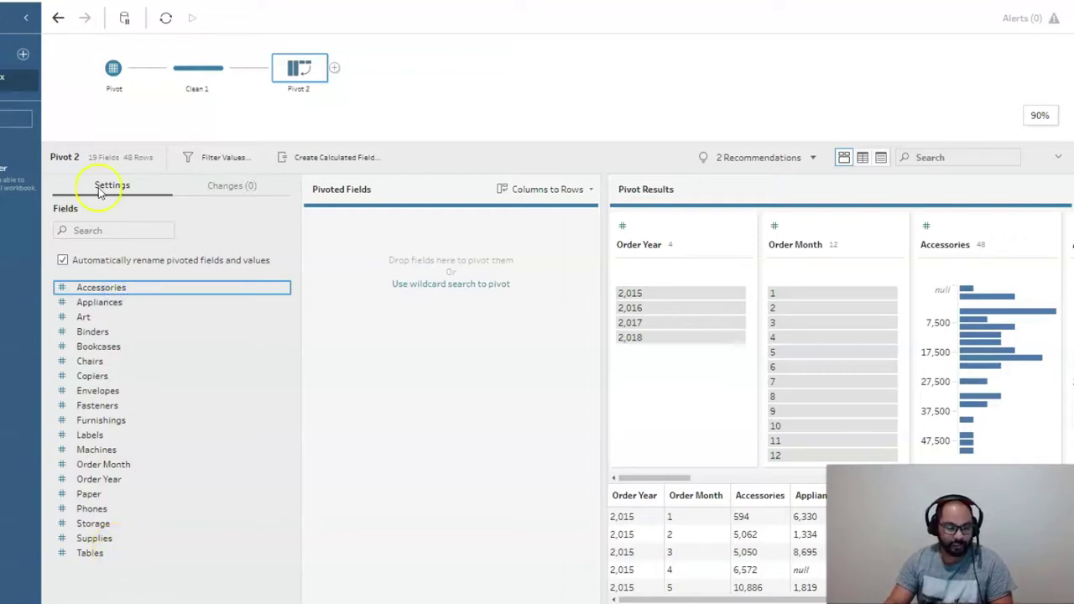
{"action": "left_click", "coordinate": [111, 557], "text": "shift"}
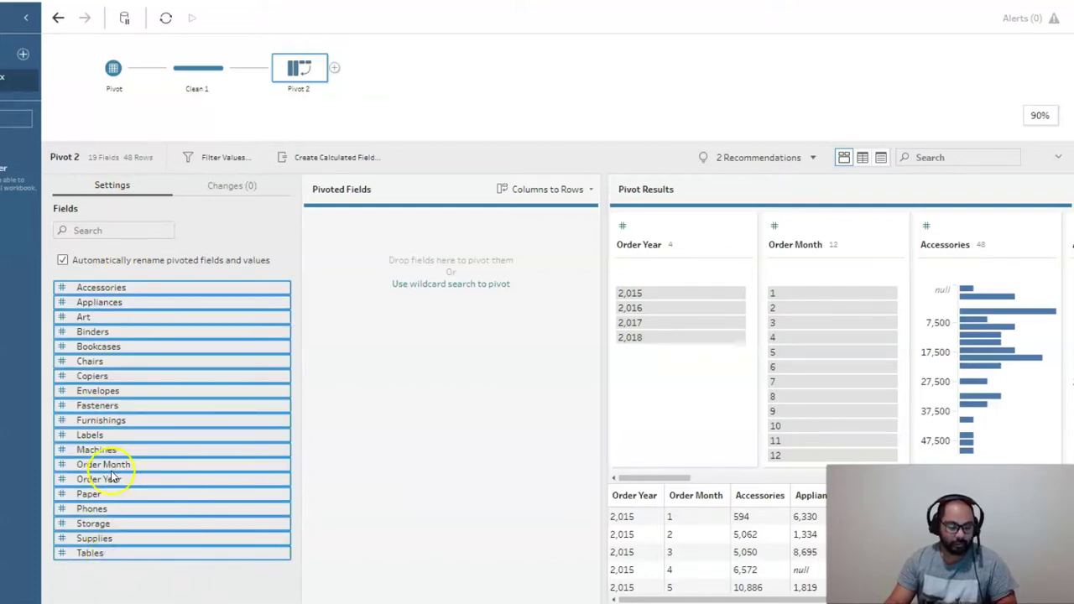
{"action": "left_click", "coordinate": [134, 465], "text": "ctrl"}
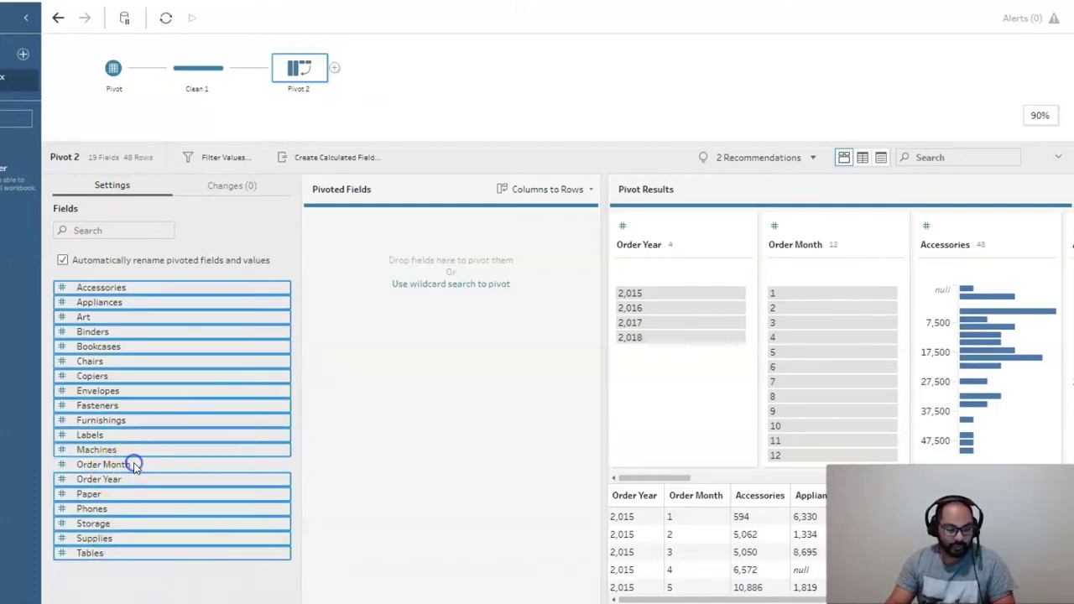
{"action": "left_click", "coordinate": [137, 478], "text": "ctrl"}
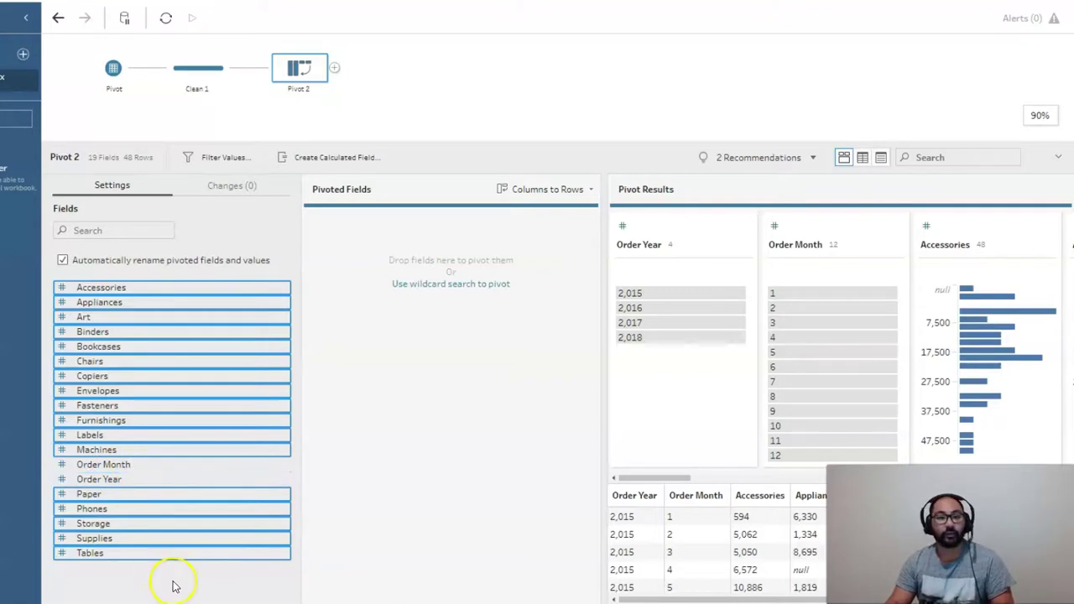
{"action": "left_click_drag", "start_coordinate": [146, 293], "coordinate": [407, 336]}
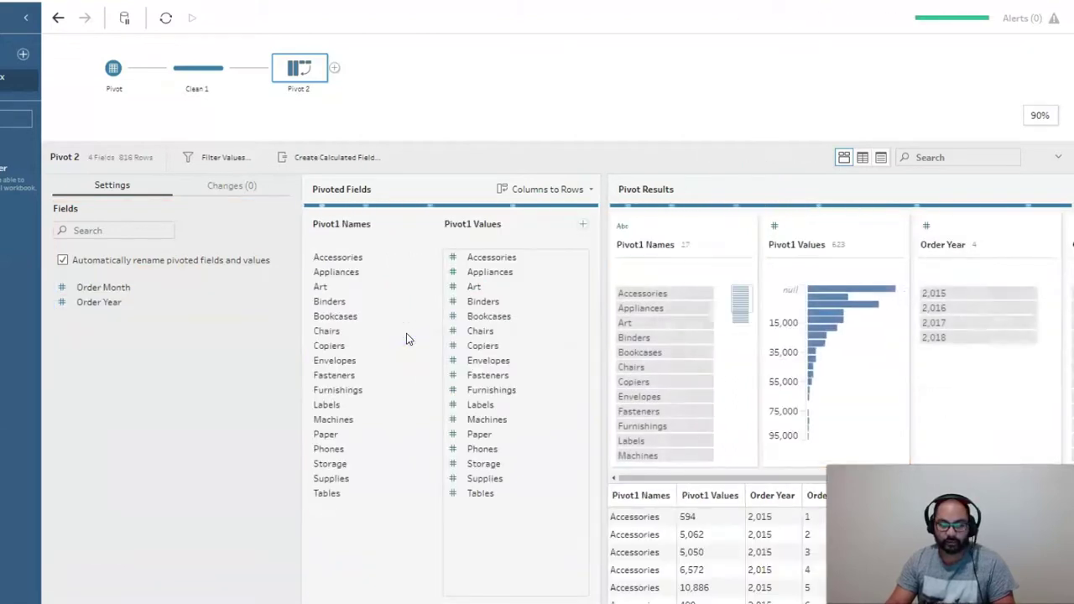
Step: Add a Clean 2 step after Pivot 2 and rename Pivot1 Names to Sub-Category
{"action": "left_click", "coordinate": [336, 71]}
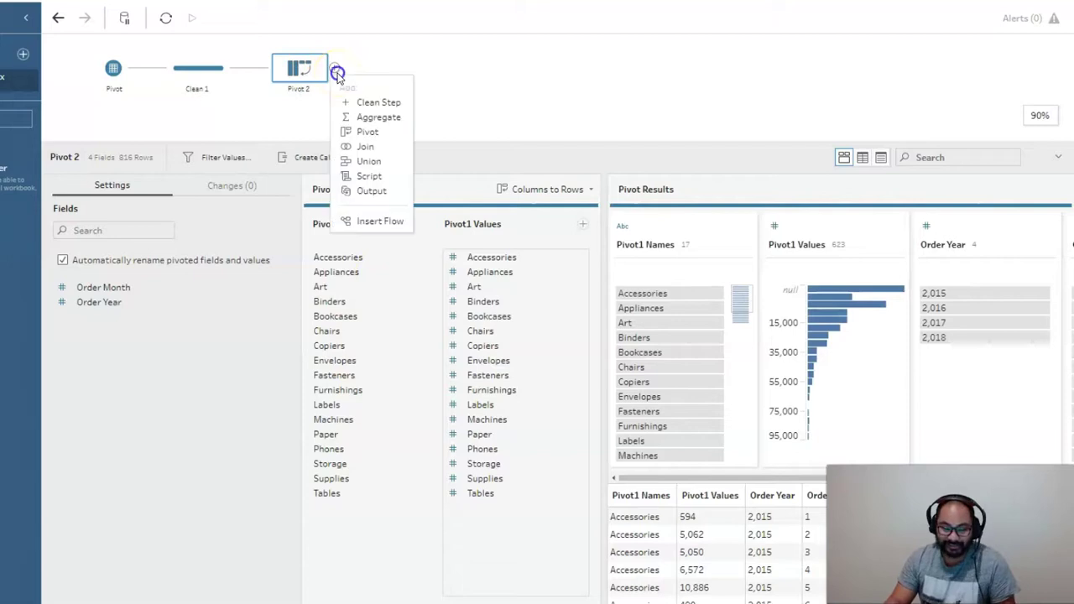
{"action": "left_click", "coordinate": [379, 103]}
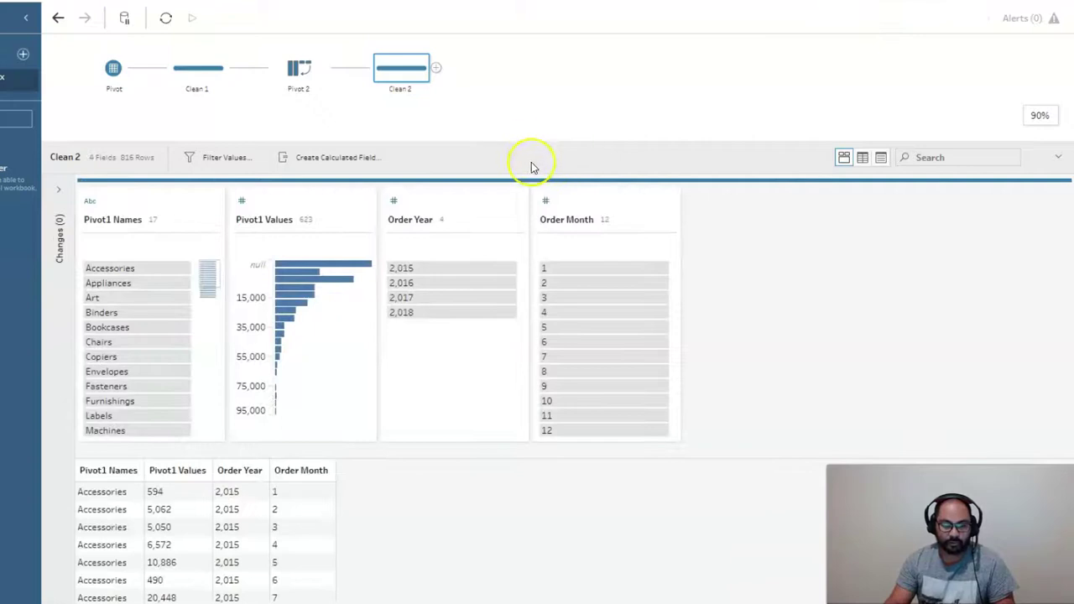
{"action": "left_click", "coordinate": [99, 219]}
{"action": "double_click", "coordinate": [99, 219]}
{"action": "type", "text": "Sub-C"}
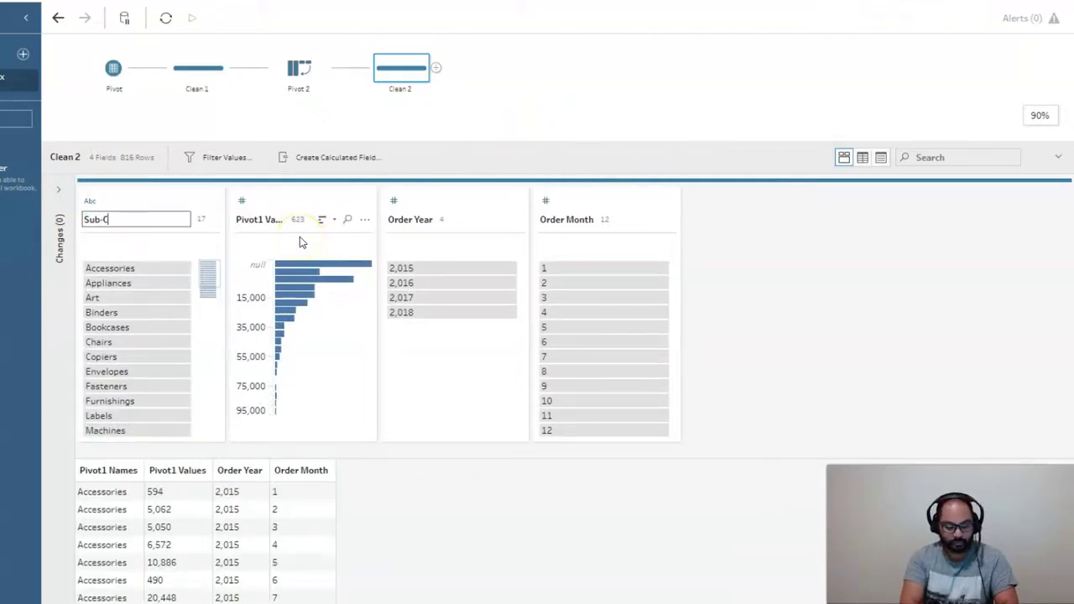
{"action": "type", "text": "ategory"}
{"action": "key", "text": "Return"}
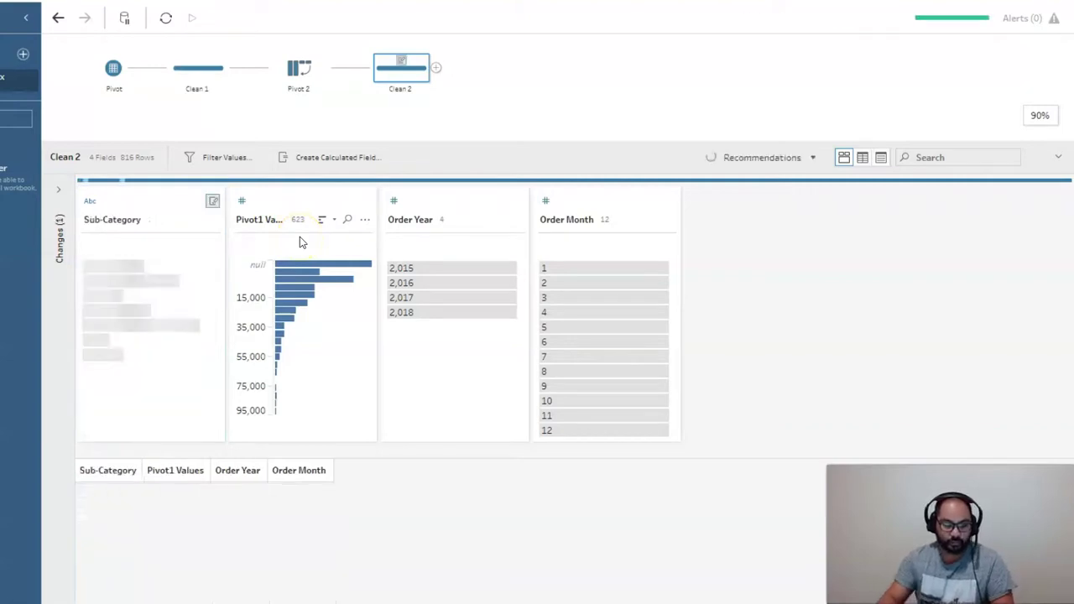
Step: Rename the Pivot1 Values field to Sum of Sales
{"action": "left_click", "coordinate": [254, 220]}
{"action": "double_click", "coordinate": [253, 220]}
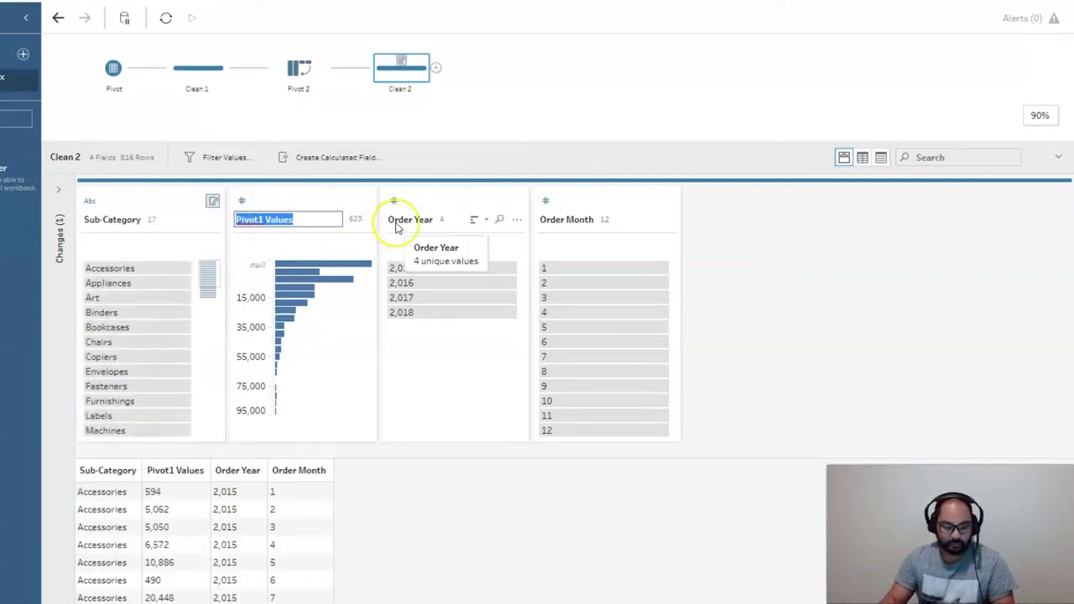
{"action": "type", "text": "Sum of Sales"}
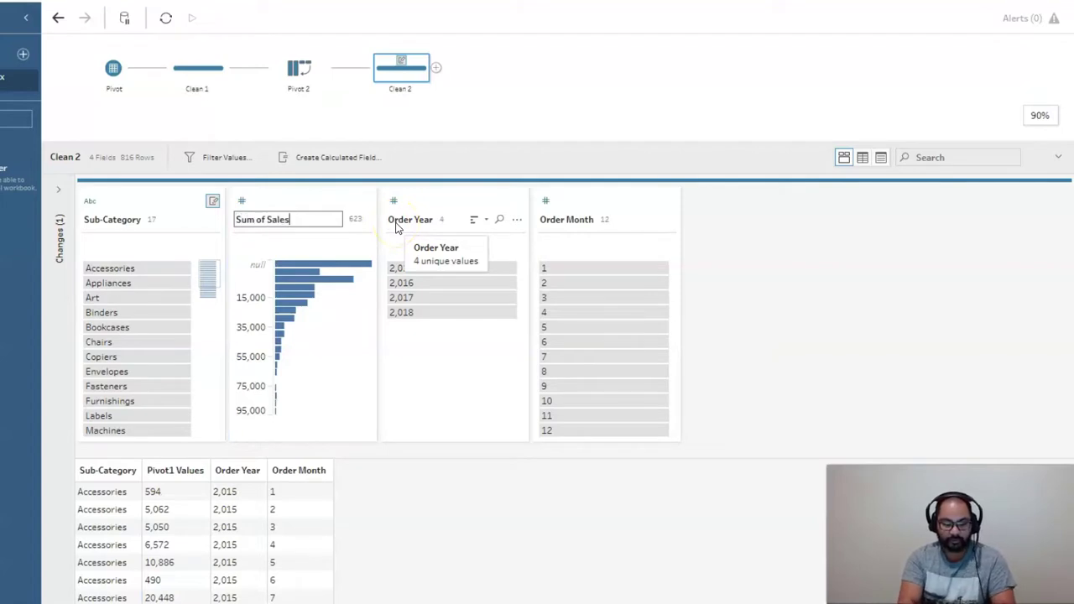
{"action": "key", "text": "Return"}
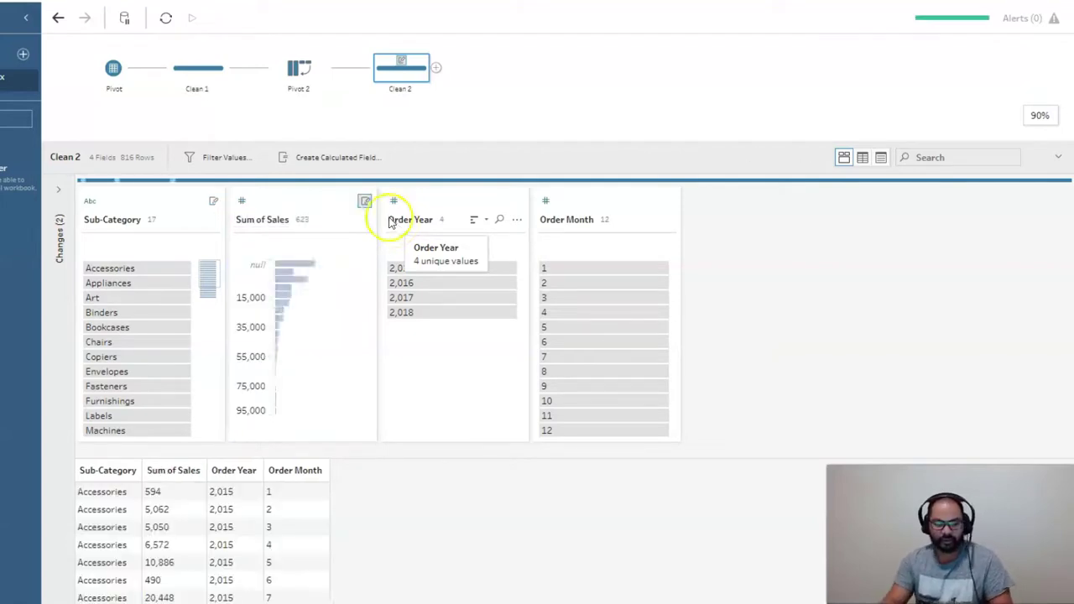
Step: Scroll through the Clean 2 grid to review the long sales rows for 2015–2018
{"action": "left_click_drag", "start_coordinate": [511, 143], "coordinate": [527, 30]}
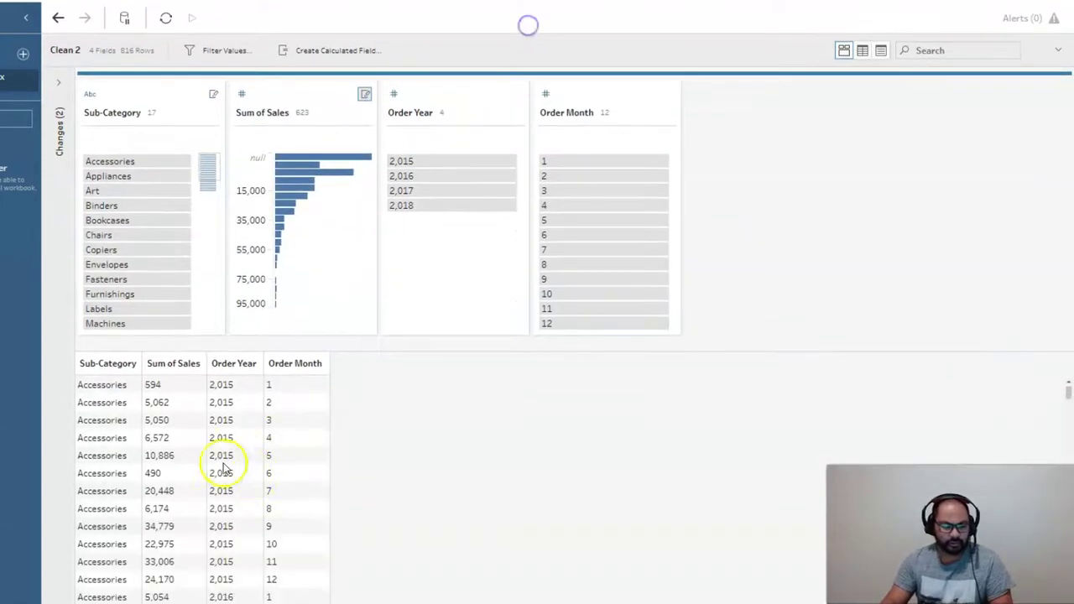
{"action": "scroll", "coordinate": [209, 458], "scroll_direction": "down", "scroll_amount": 6}
{"action": "scroll", "coordinate": [201, 452], "scroll_direction": "down", "scroll_amount": 5}
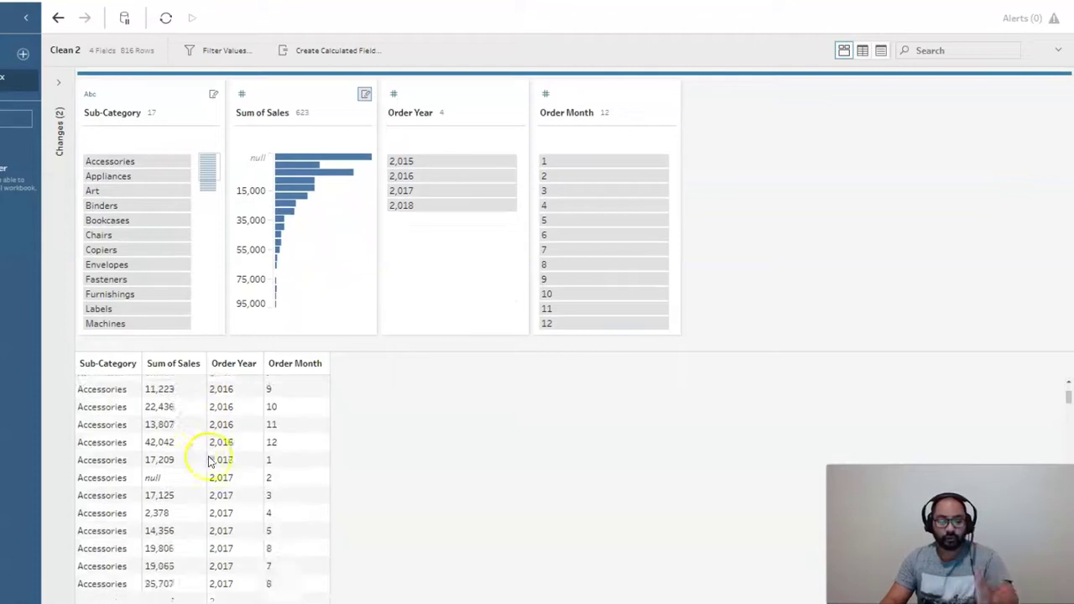
{"action": "left_click_drag", "start_coordinate": [587, 38], "coordinate": [554, 197]}
Step: Review the Clean 2 renames and bring up the Clean 2 step's context menu
{"action": "left_click", "coordinate": [403, 63]}
{"action": "right_click", "coordinate": [371, 72]}
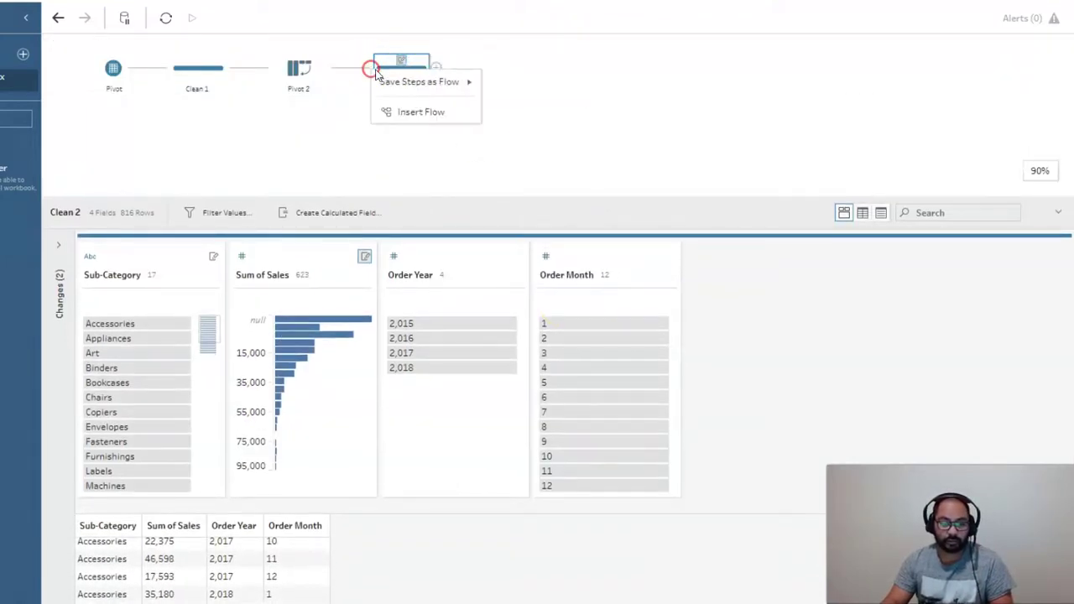
{"action": "left_click", "coordinate": [580, 89]}
{"action": "right_click", "coordinate": [418, 67]}
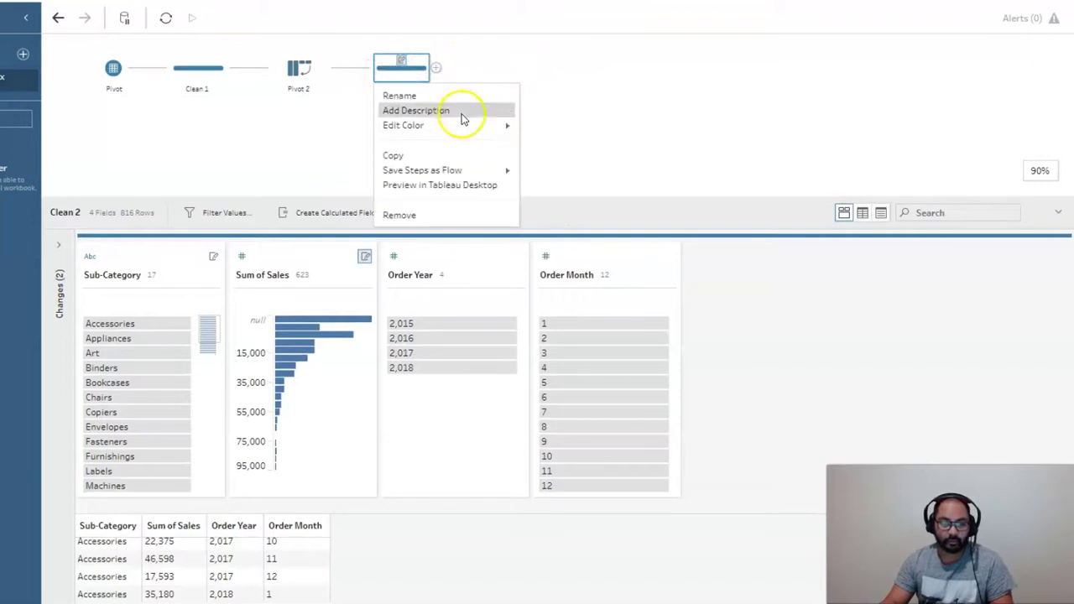
Step: Preview Clean 2 in Tableau Desktop and add Order Year, Order Month and Sum of Sales
{"action": "left_click", "coordinate": [451, 185]}
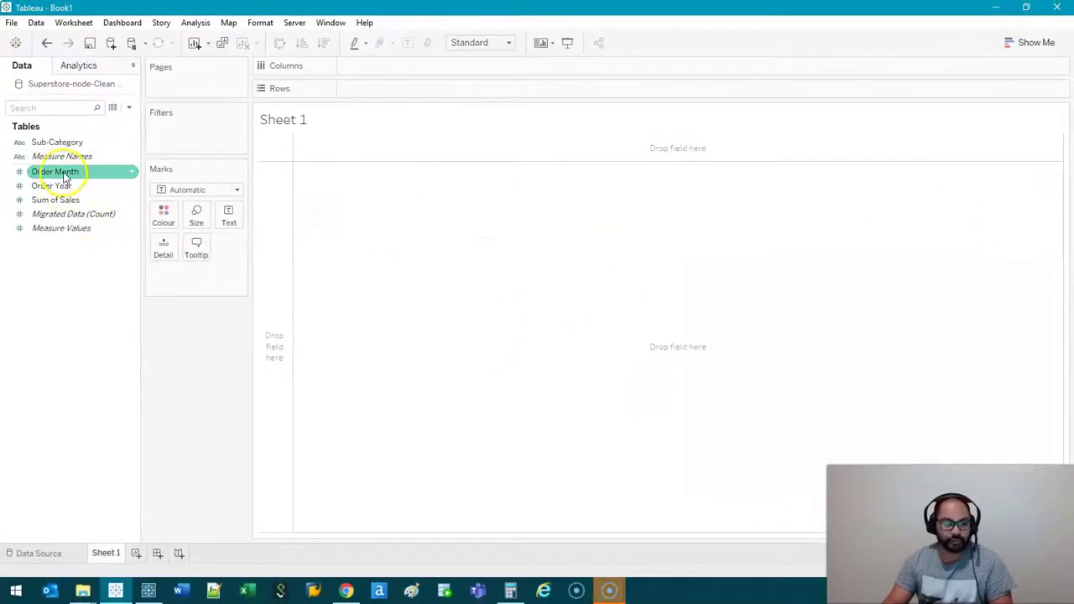
{"action": "left_click_drag", "start_coordinate": [57, 192], "coordinate": [57, 144]}
{"action": "double_click", "coordinate": [57, 143]}
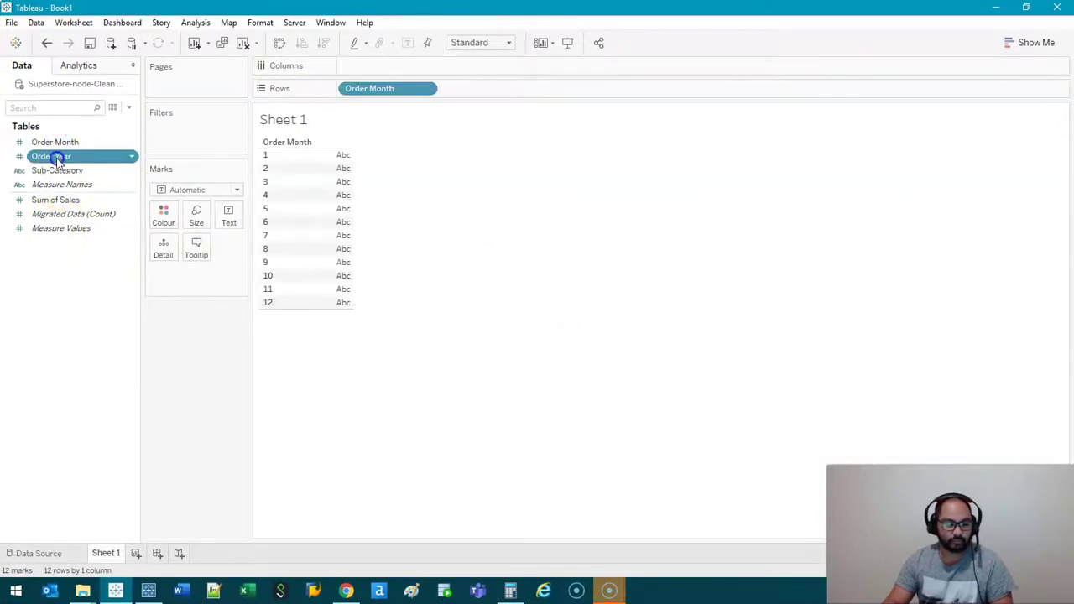
{"action": "double_click", "coordinate": [56, 156]}
{"action": "left_click_drag", "start_coordinate": [363, 66], "coordinate": [344, 89]}
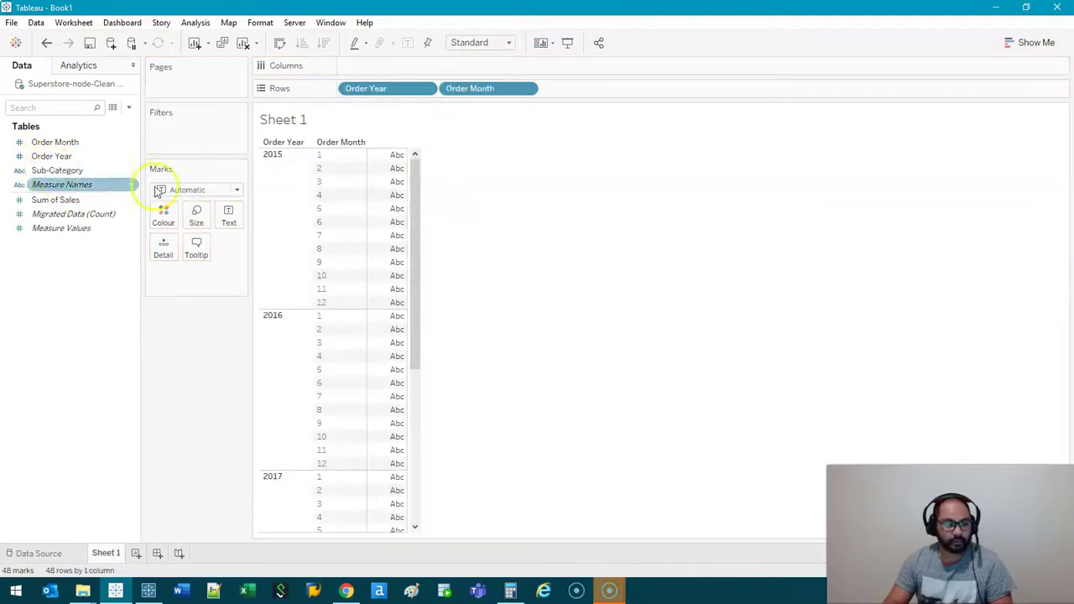
{"action": "double_click", "coordinate": [55, 200]}
Step: Place years and months across Columns, show Sum of Sales as bars, fit to Entire View
{"action": "left_click", "coordinate": [280, 43]}
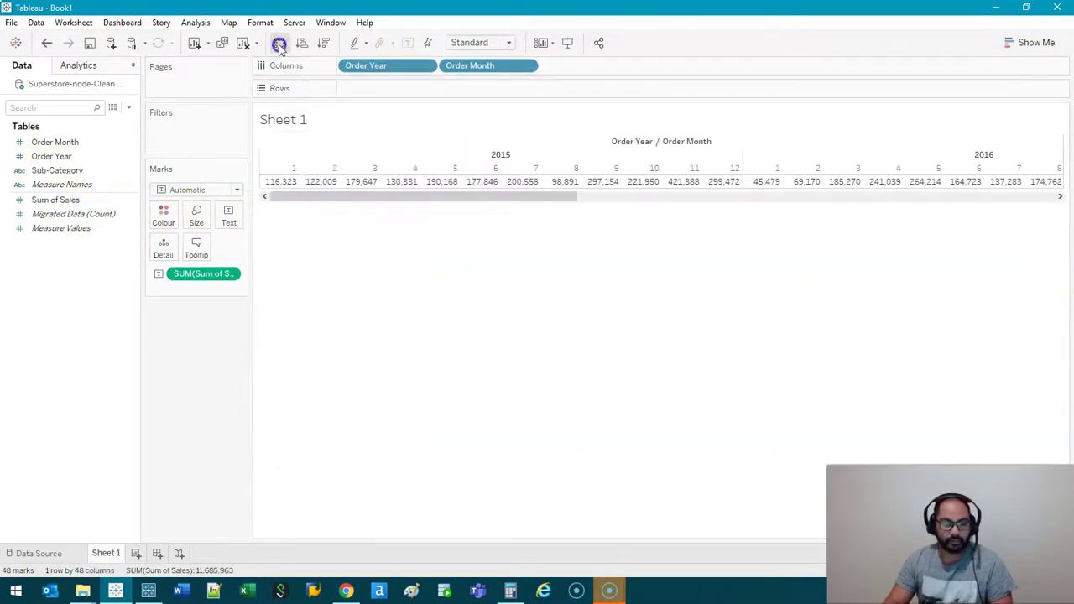
{"action": "left_click_drag", "start_coordinate": [204, 273], "coordinate": [446, 84]}
{"action": "left_click", "coordinate": [487, 42]}
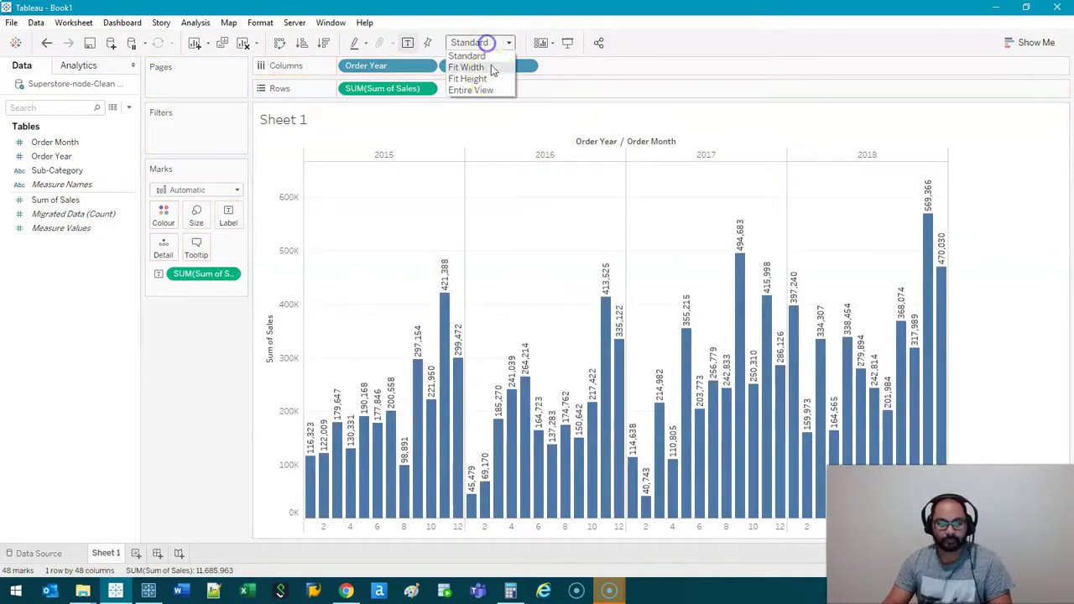
{"action": "left_click", "coordinate": [489, 90]}
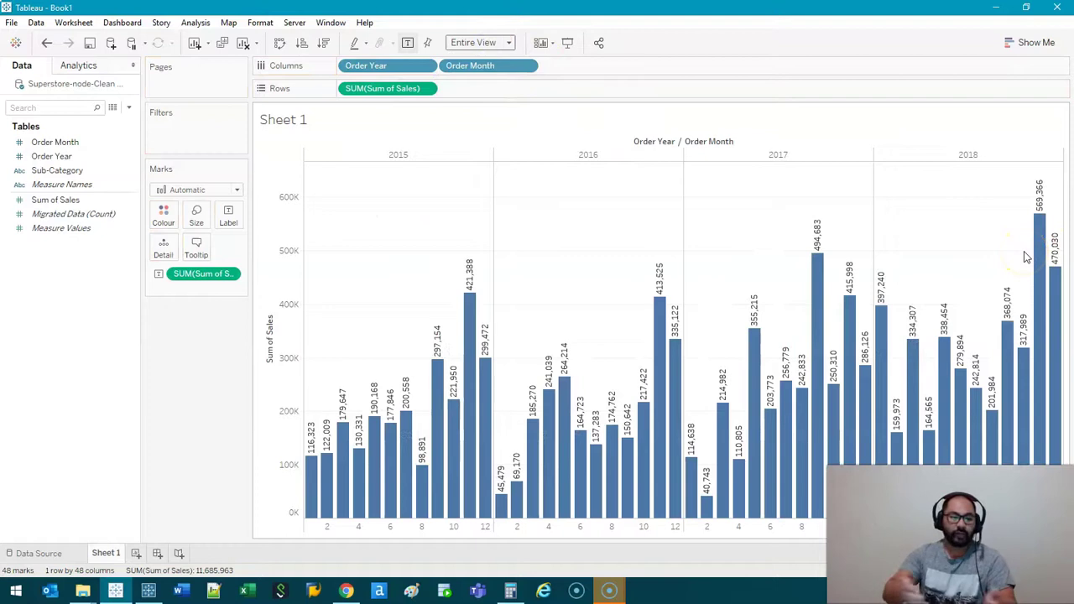